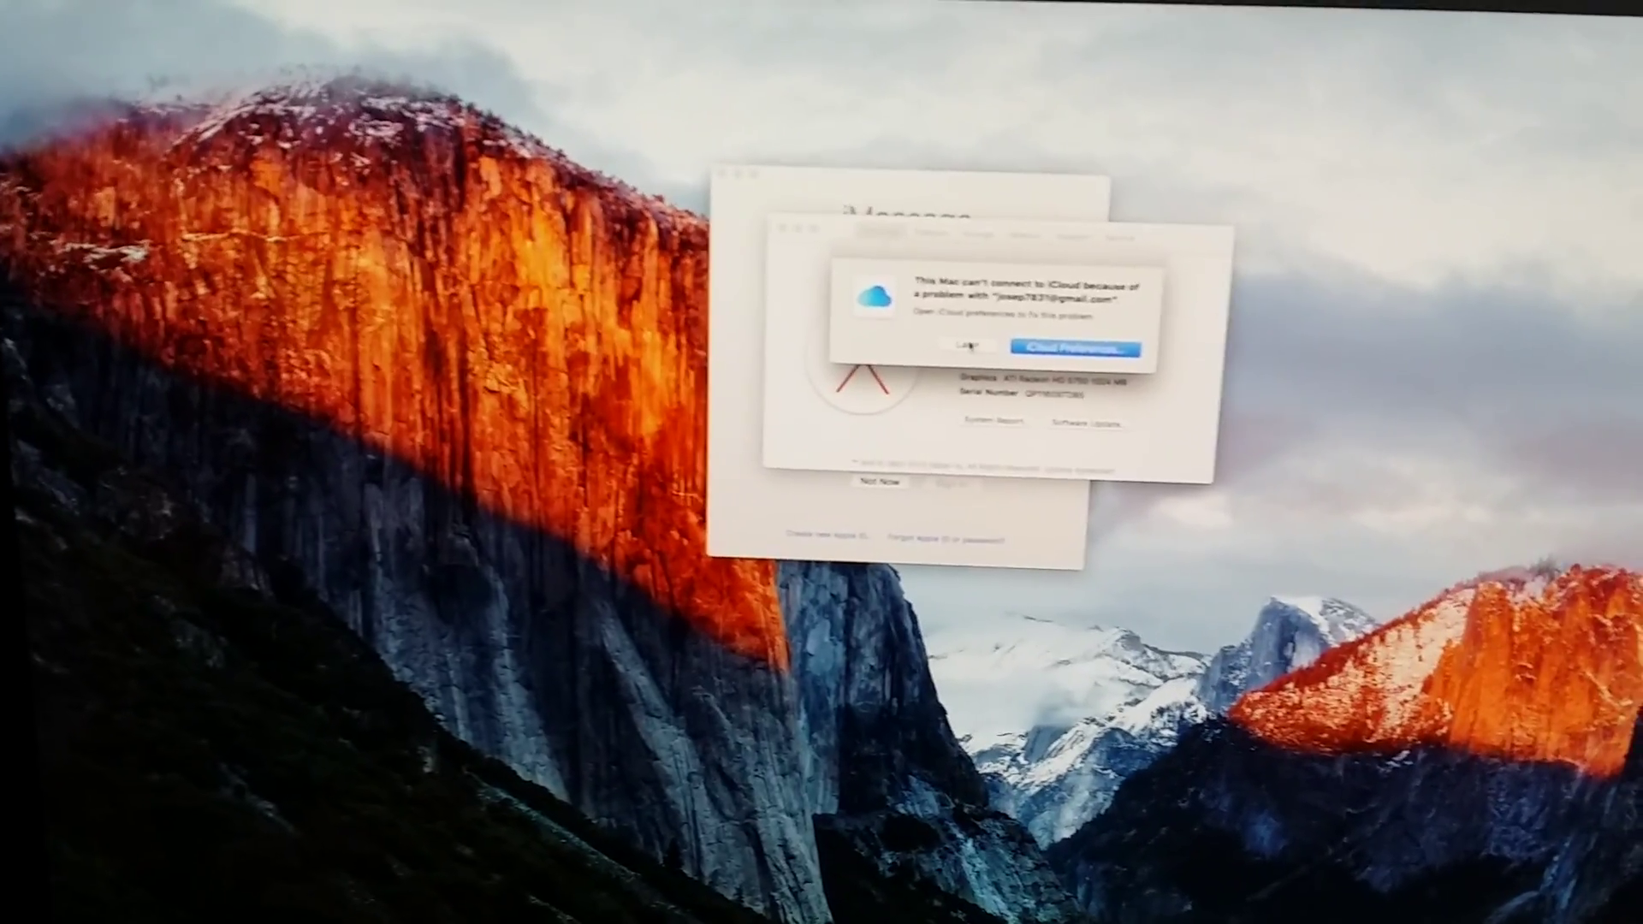
# Dismiss the three repeated iCloud connection alerts with Later, revealing the About This Mac overview
pyautogui.click(972, 345)
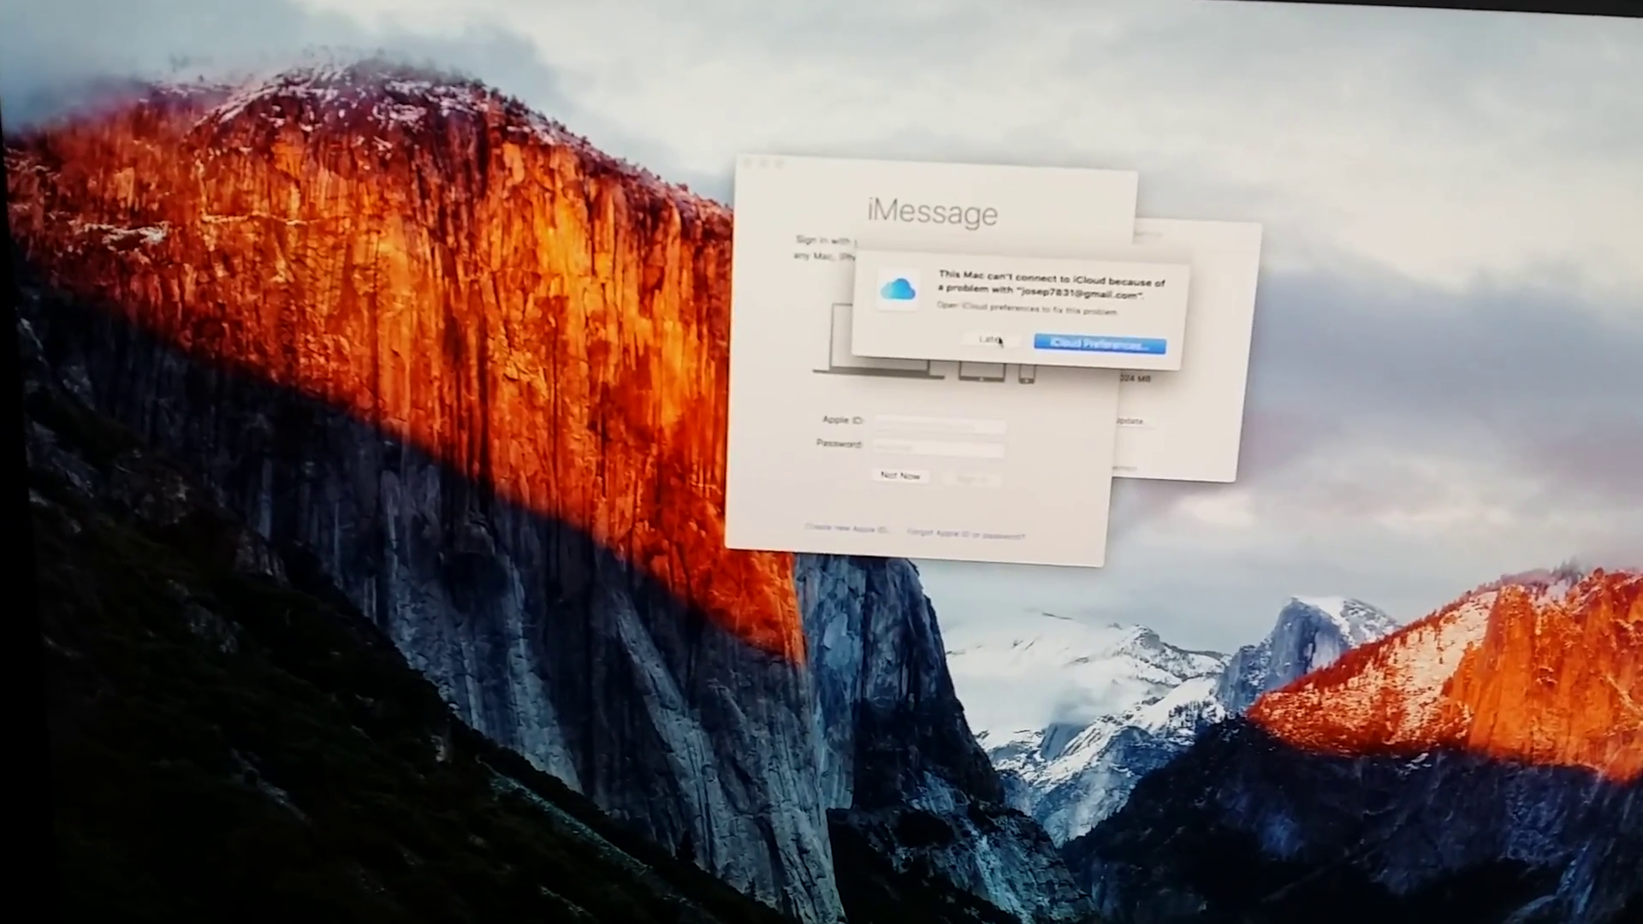
pyautogui.click(988, 340)
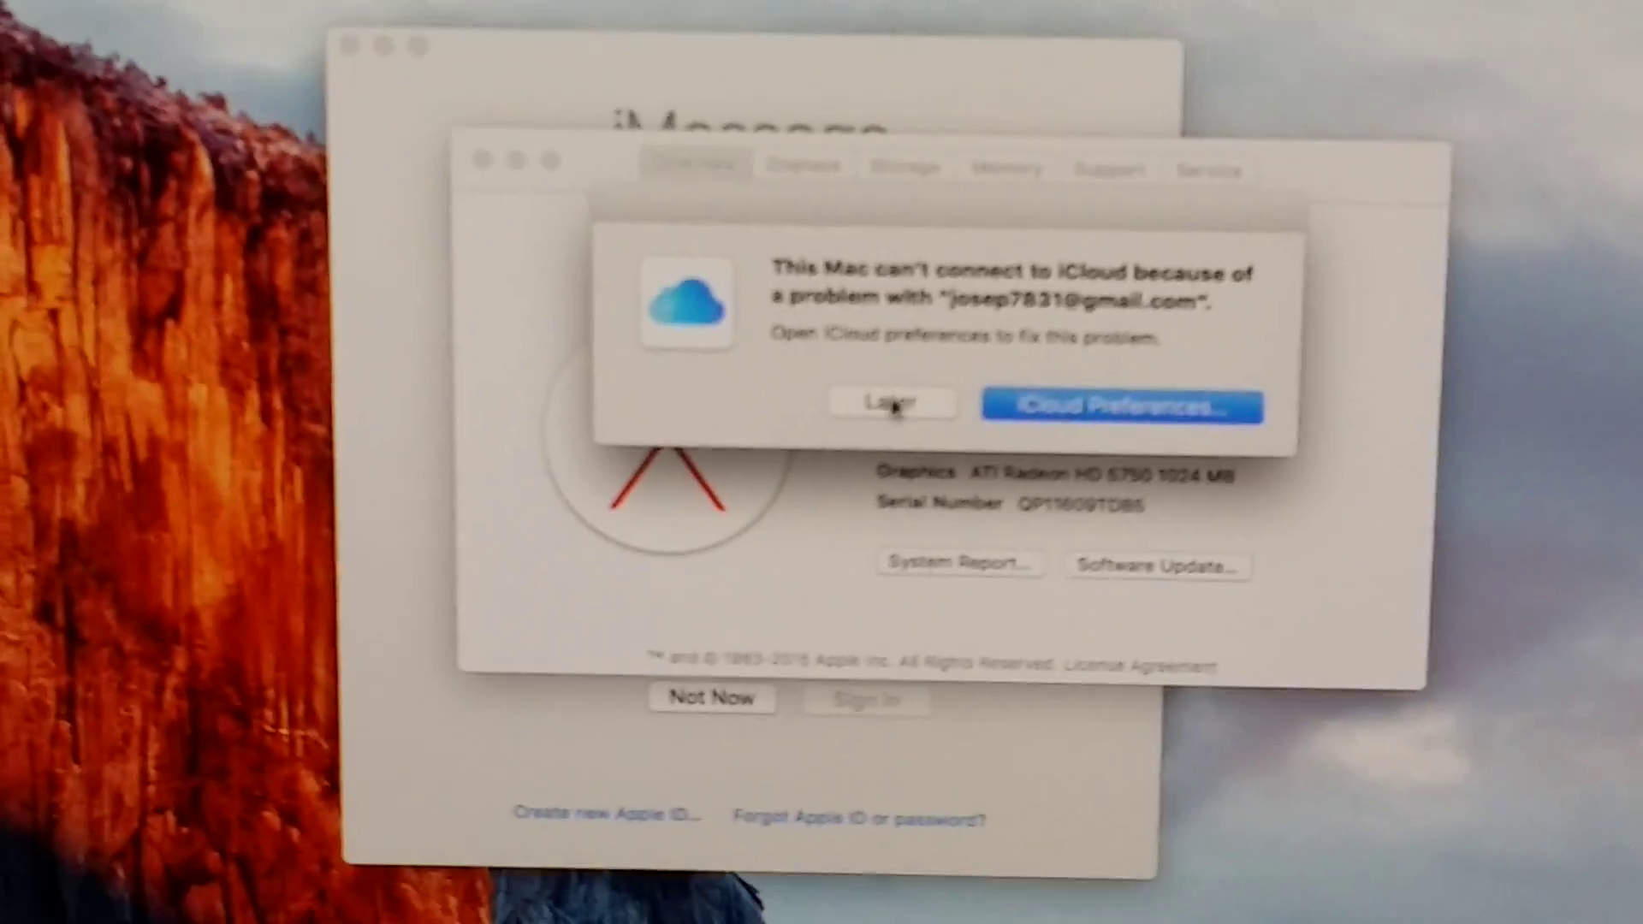
pyautogui.click(891, 403)
# Dismiss the reappearing iCloud alert, leaving the El Capitan 10.11.2 overview visible
pyautogui.click(1156, 436)
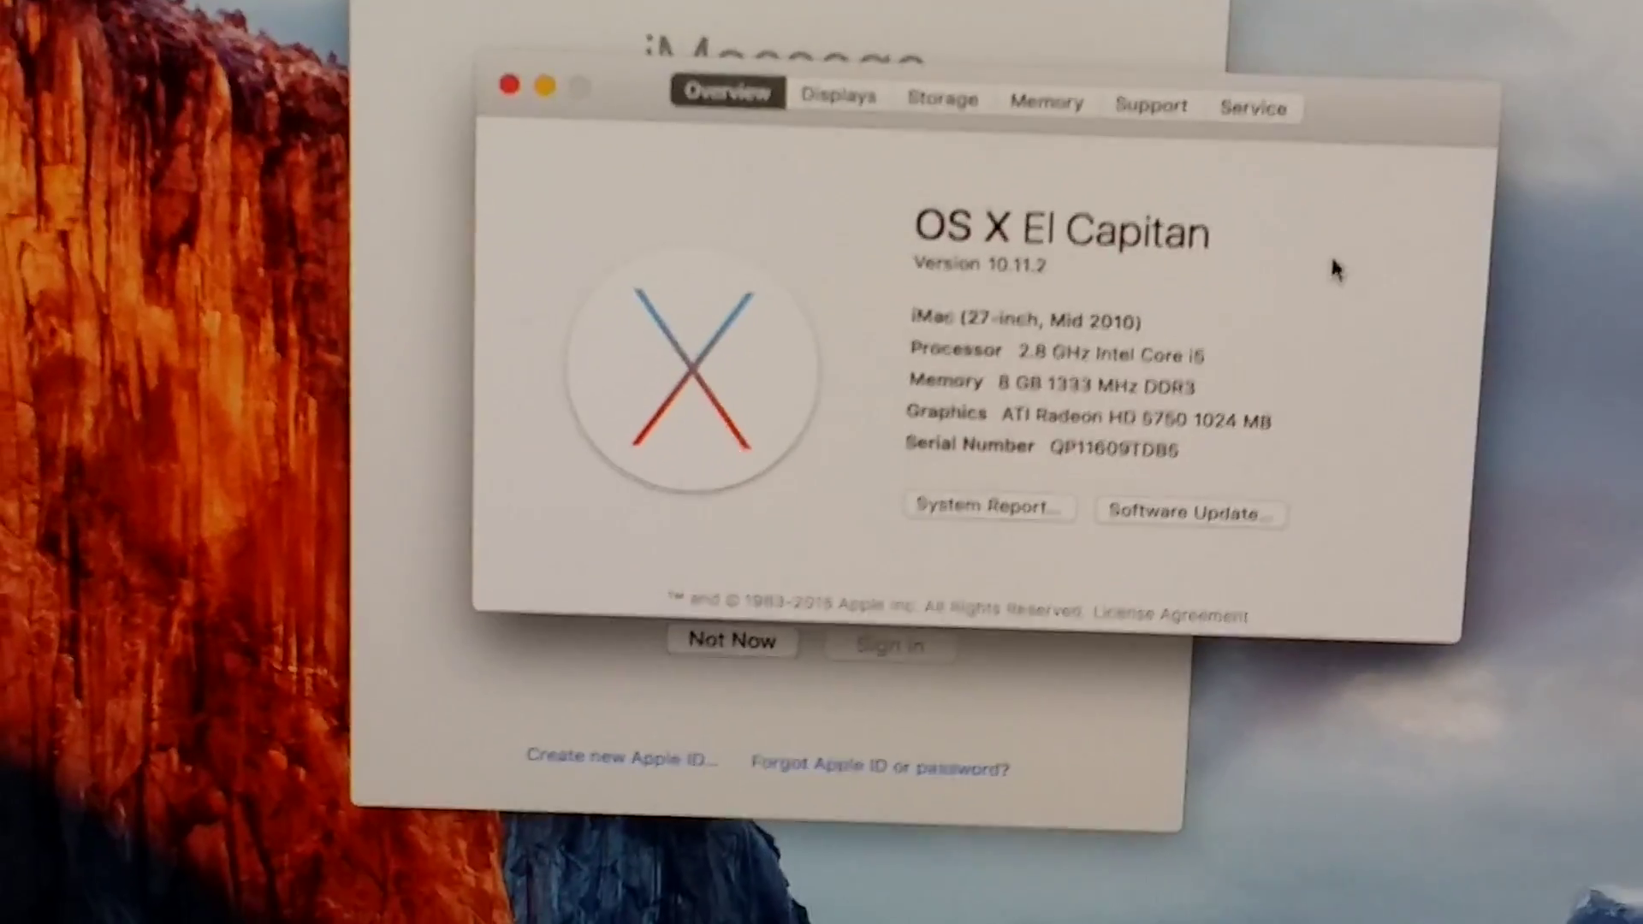